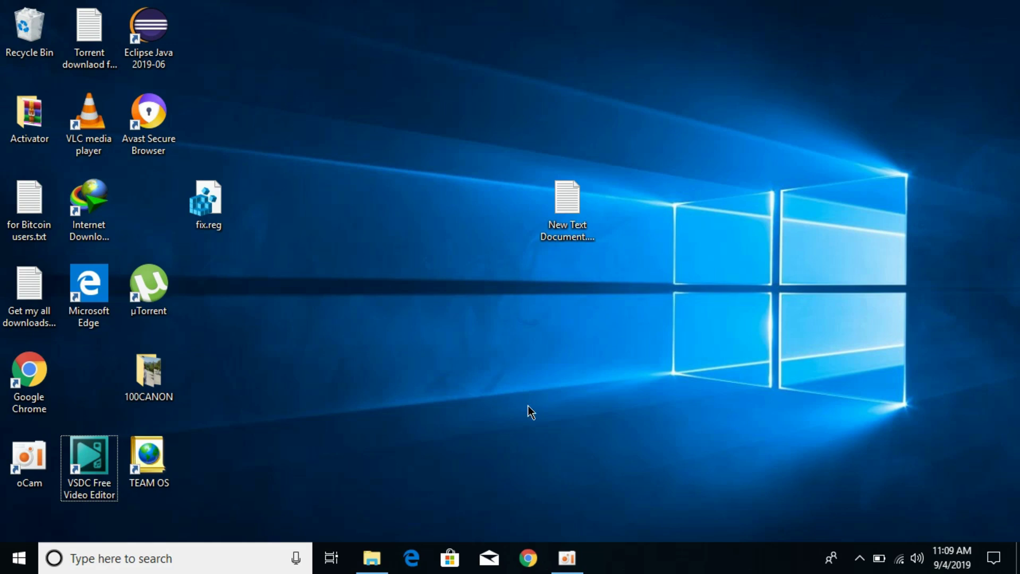
# Step: Launch Chrome and search Google for 'epic games signin'
pyautogui.click(527, 557)
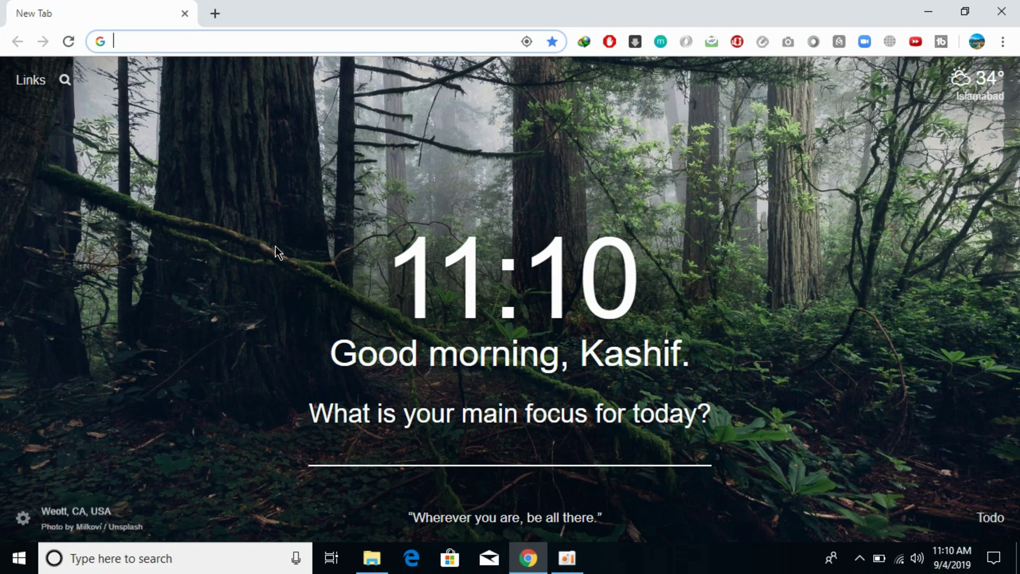
pyautogui.write('epic game')
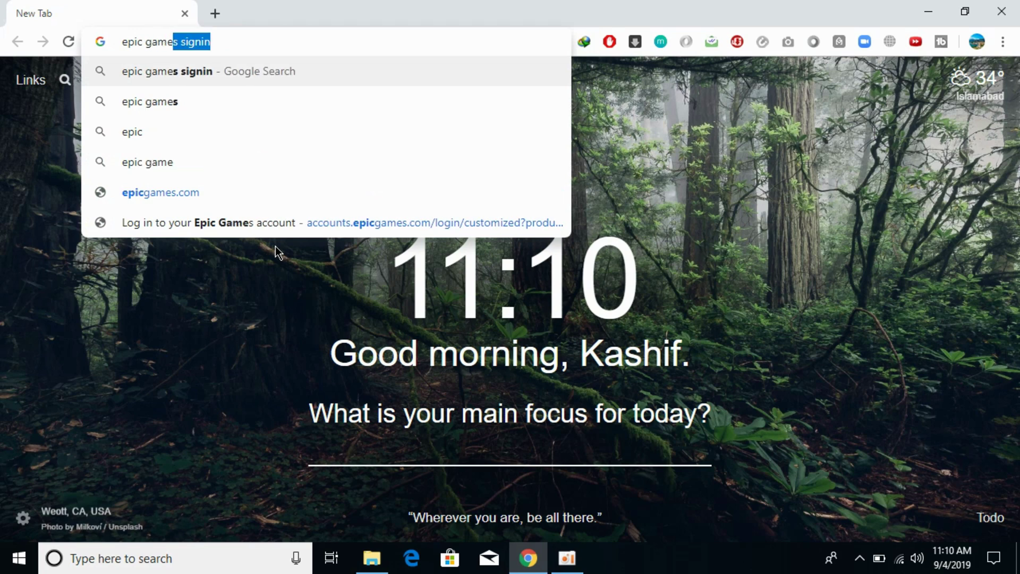
pyautogui.press('BackSpace')
pyautogui.press('Down')
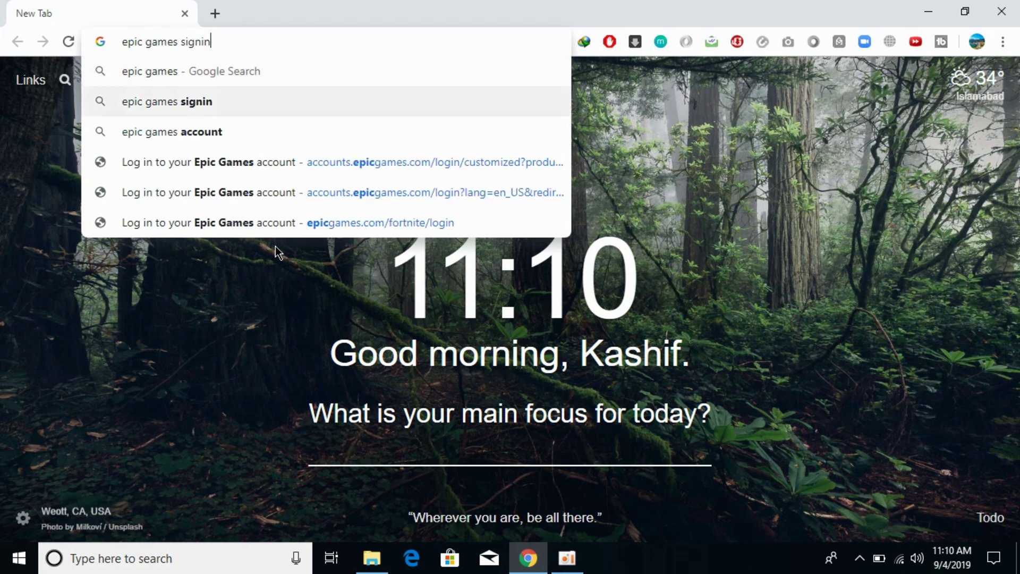
pyautogui.press('Return')
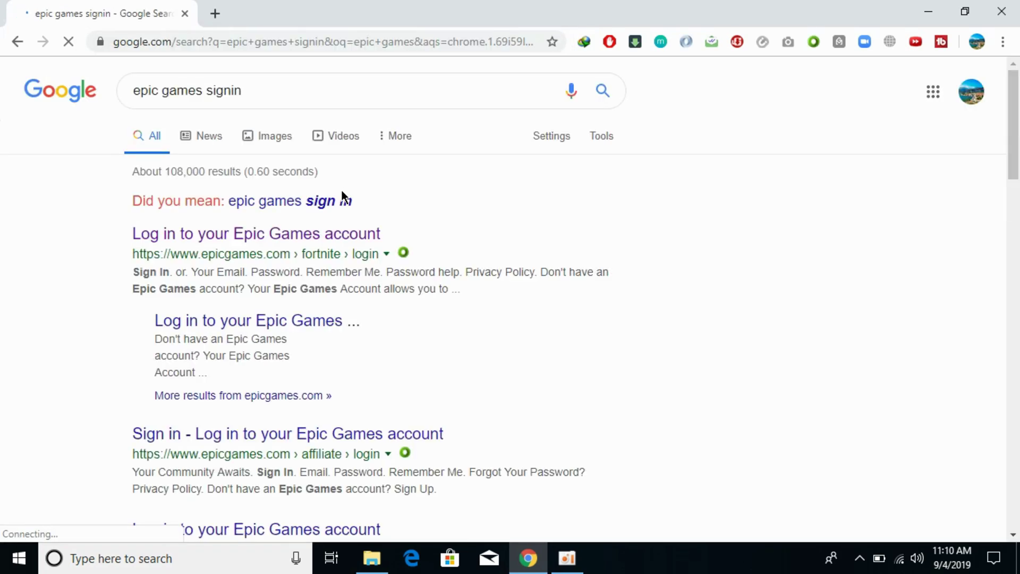
# Step: Open the 'Log in to your Epic Games account' result and scroll down to the sign-in form
pyautogui.click(287, 239)
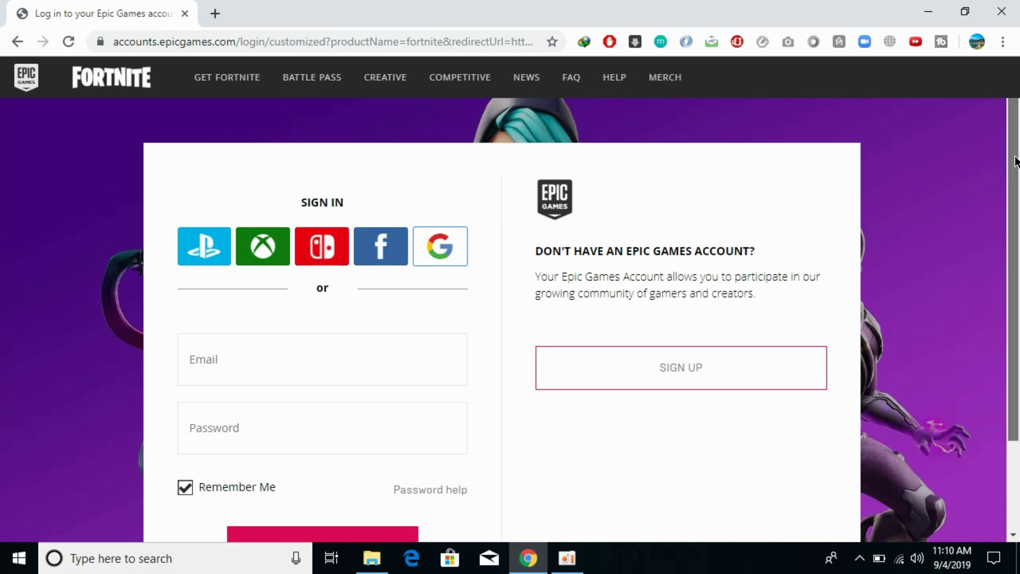
pyautogui.scroll(-1, 1011, 156)
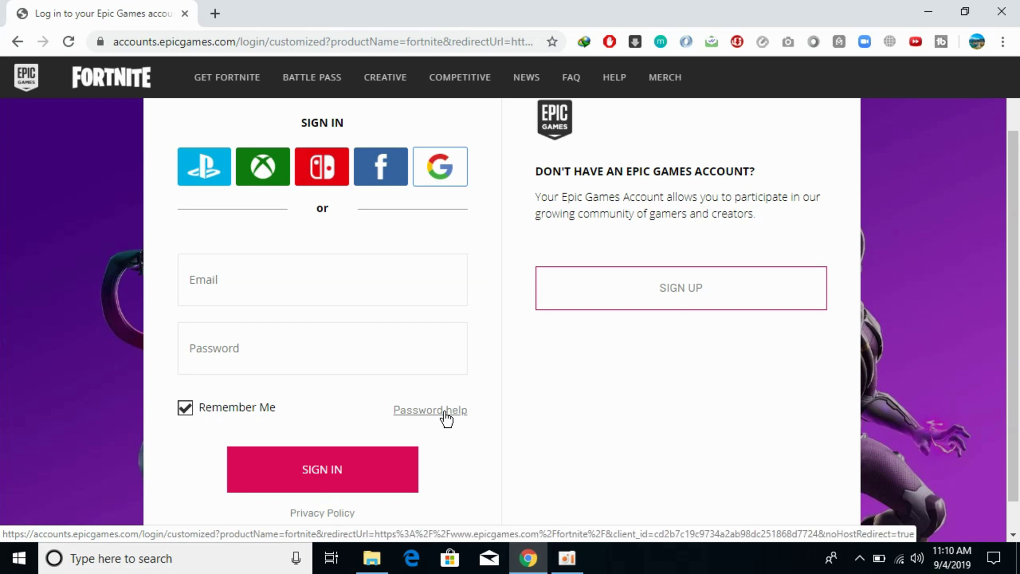
# Step: Request a reset email through Password help, using the saved account email and passing the robot check
pyautogui.click(444, 413)
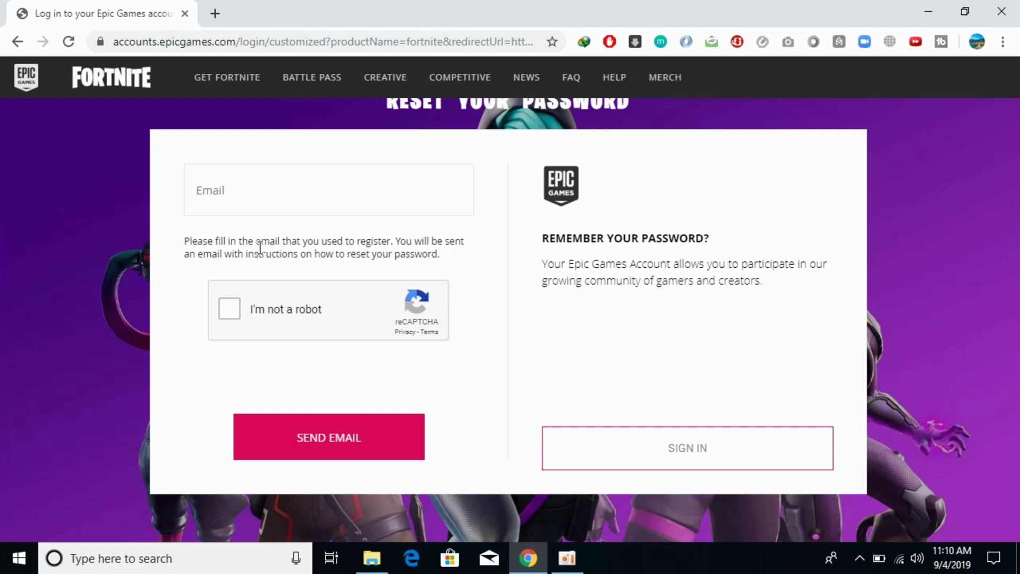
pyautogui.click(334, 198)
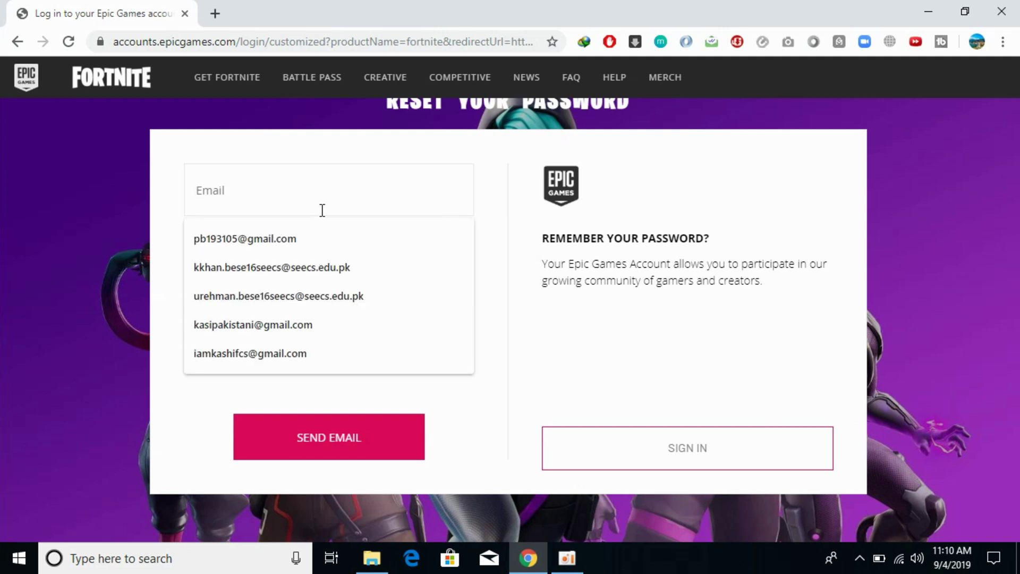
pyautogui.click(301, 234)
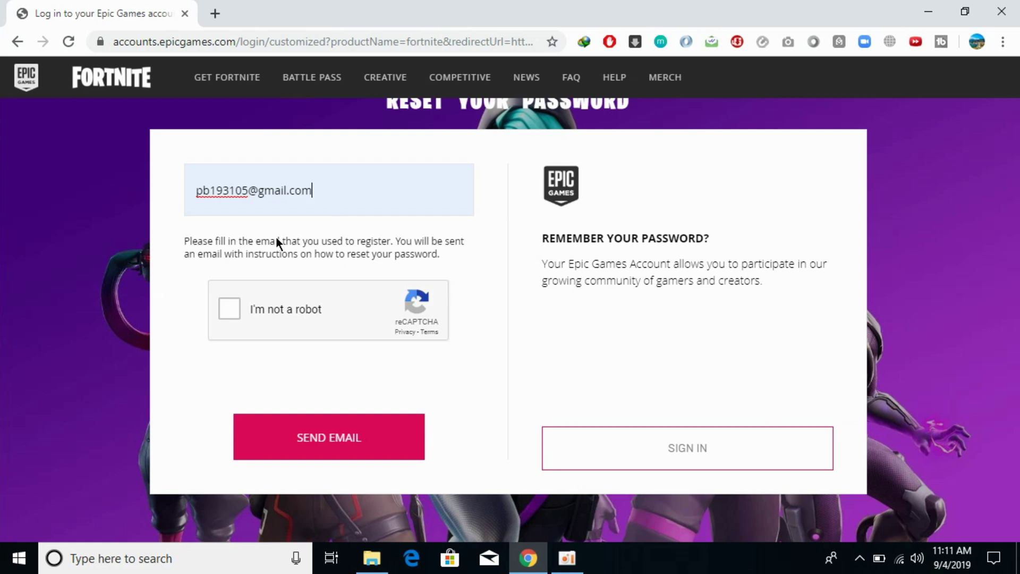
pyautogui.click(233, 309)
pyautogui.click(321, 431)
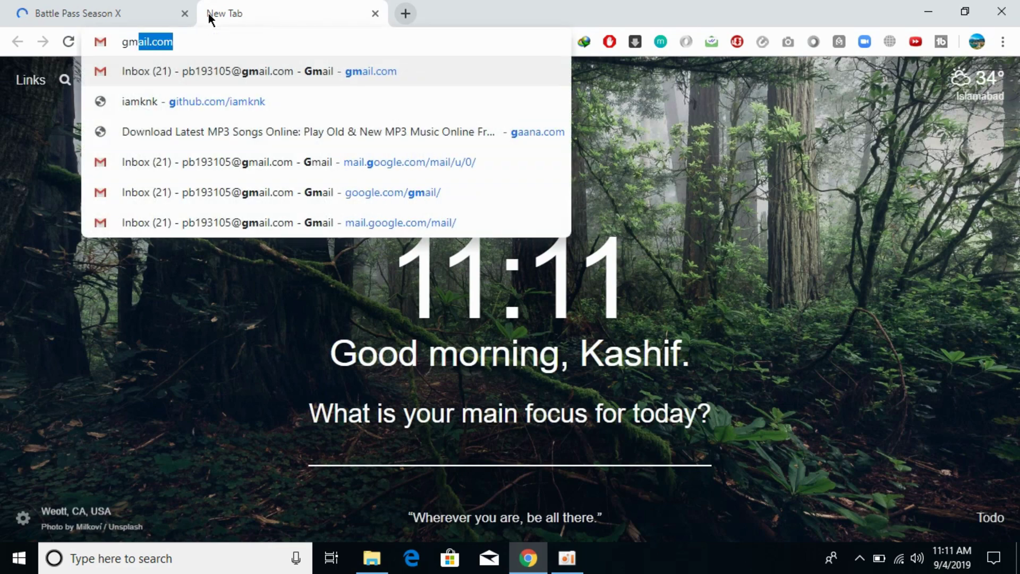
# Step: Go to gmail.com, refresh the inbox, and expand More to reveal Spam and other folders
pyautogui.write('m')
pyautogui.press('Return')
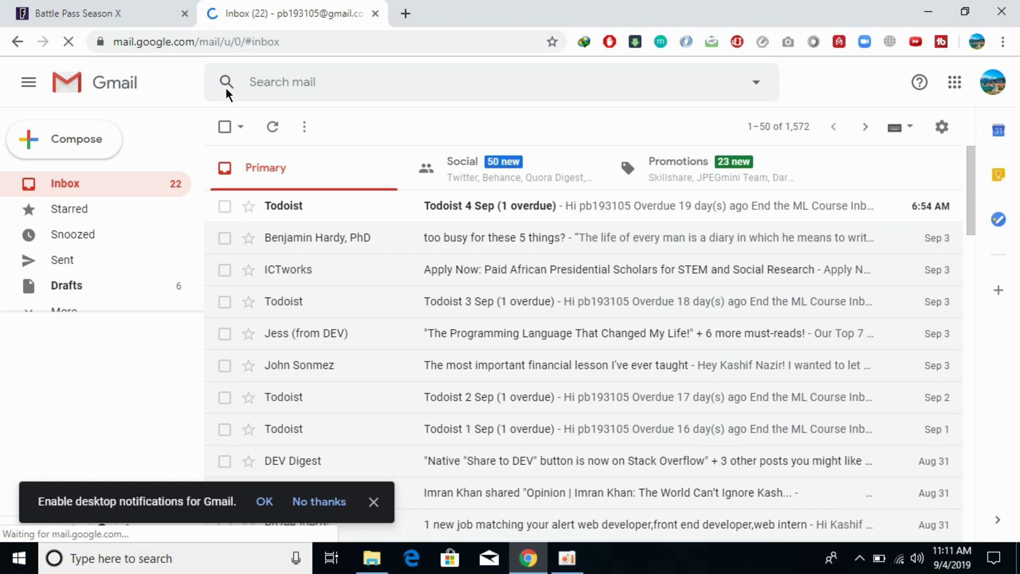
pyautogui.click(272, 127)
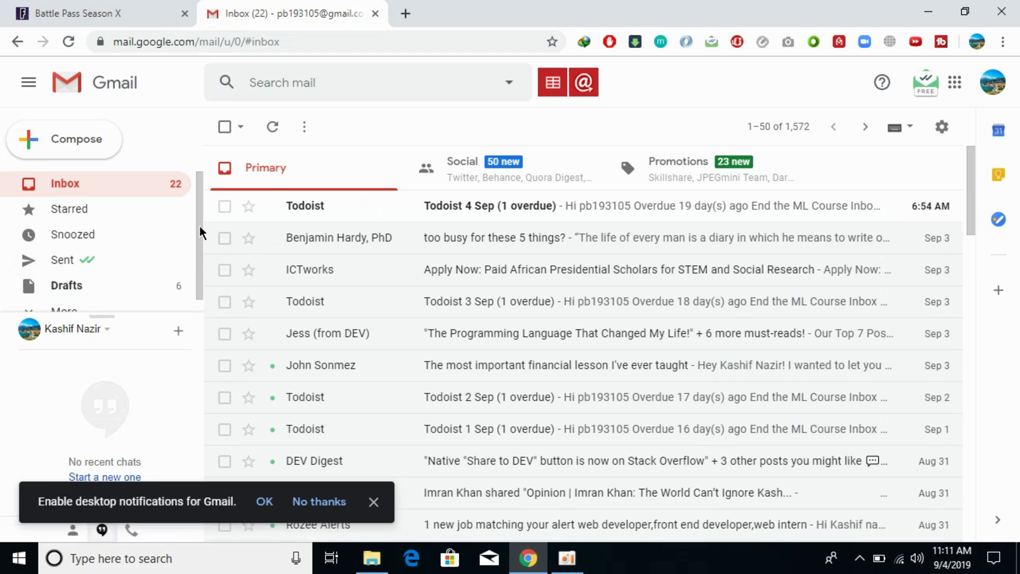
pyautogui.moveTo(199, 225); pyautogui.dragTo(199, 240)
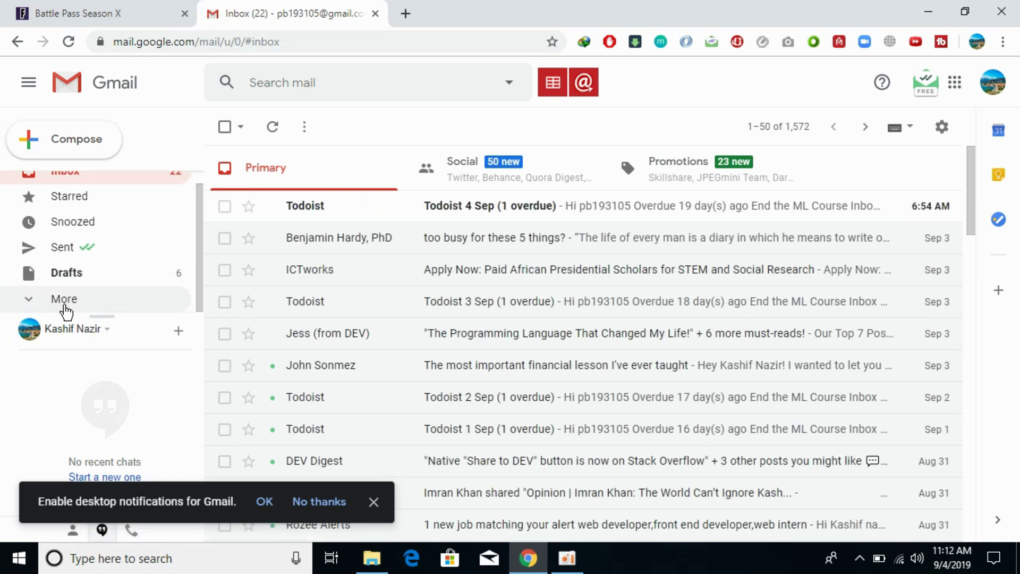
pyautogui.click(64, 308)
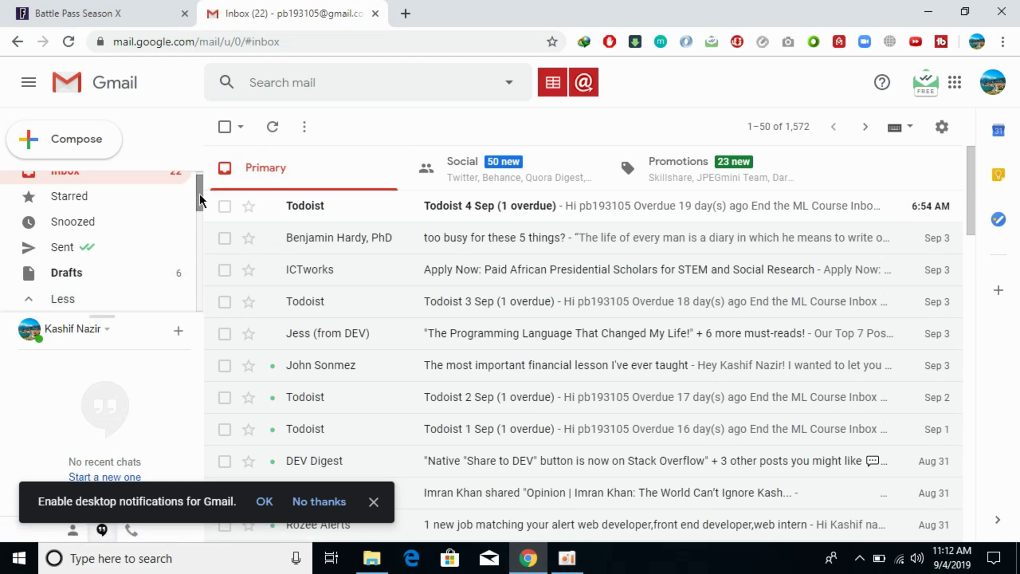
pyautogui.moveTo(200, 193); pyautogui.dragTo(199, 246)
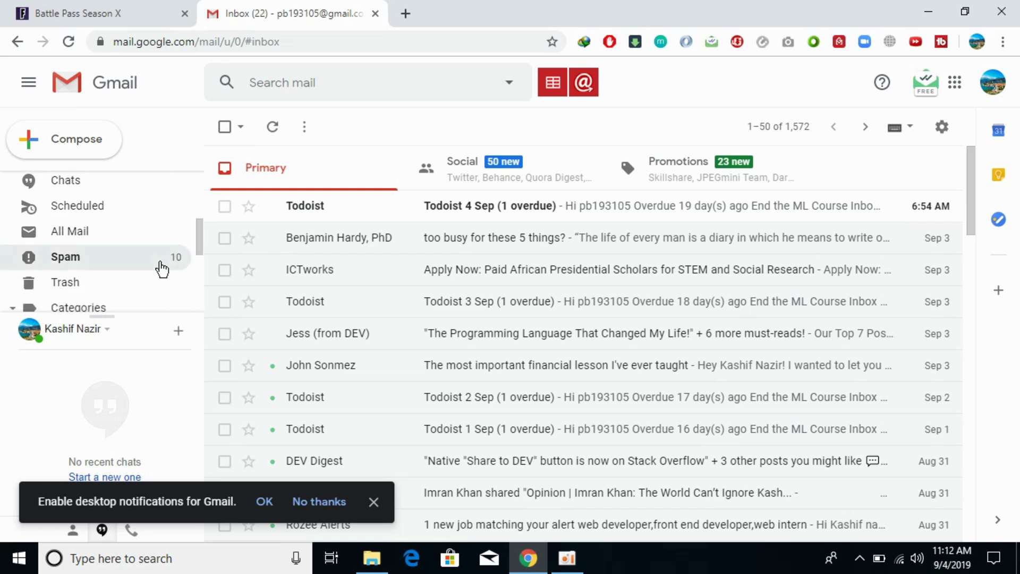
# Step: Check the Spam folder for the Epic Games email, then return to the Inbox
pyautogui.click(162, 266)
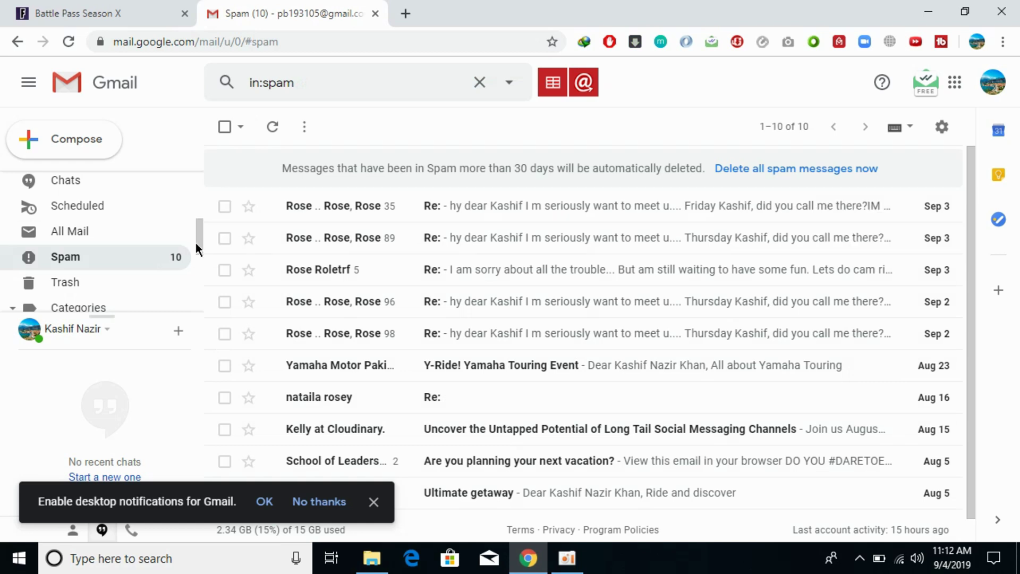
pyautogui.moveTo(202, 237); pyautogui.dragTo(199, 183)
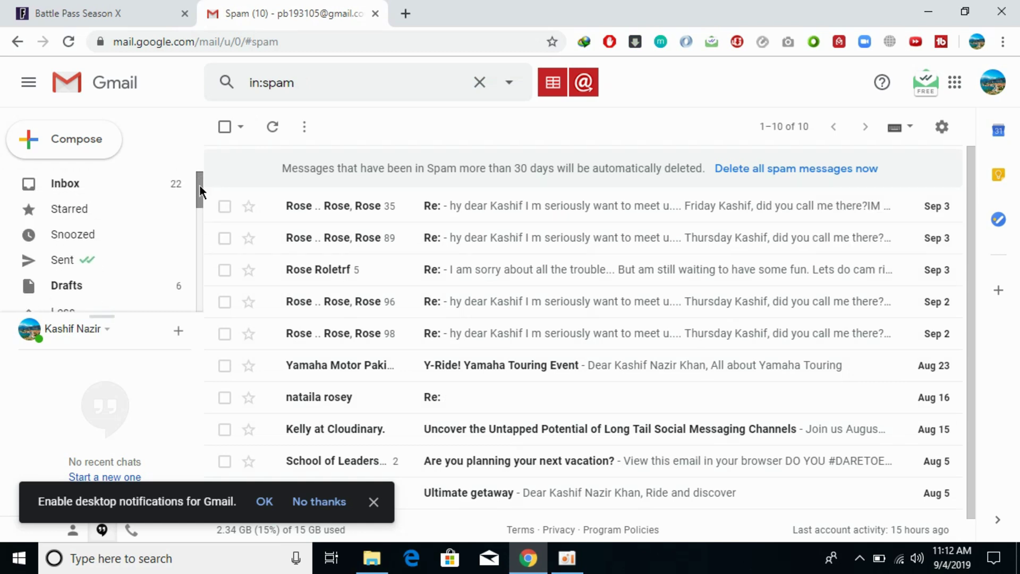
pyautogui.click(170, 186)
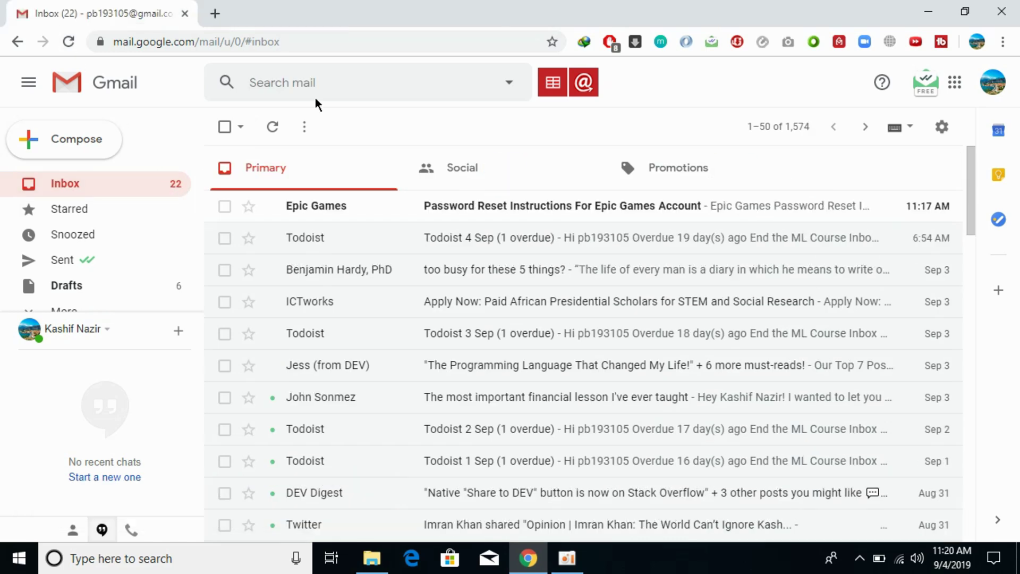
pyautogui.moveTo(428, 208)
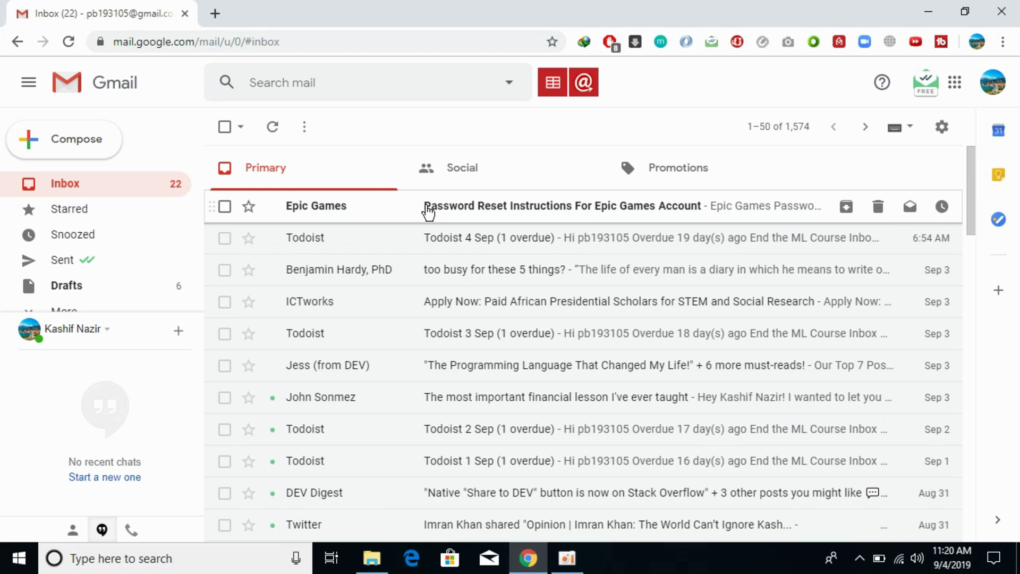
# Step: Open the Epic Games reset email and follow its green RESET PASSWORD link
pyautogui.click(428, 211)
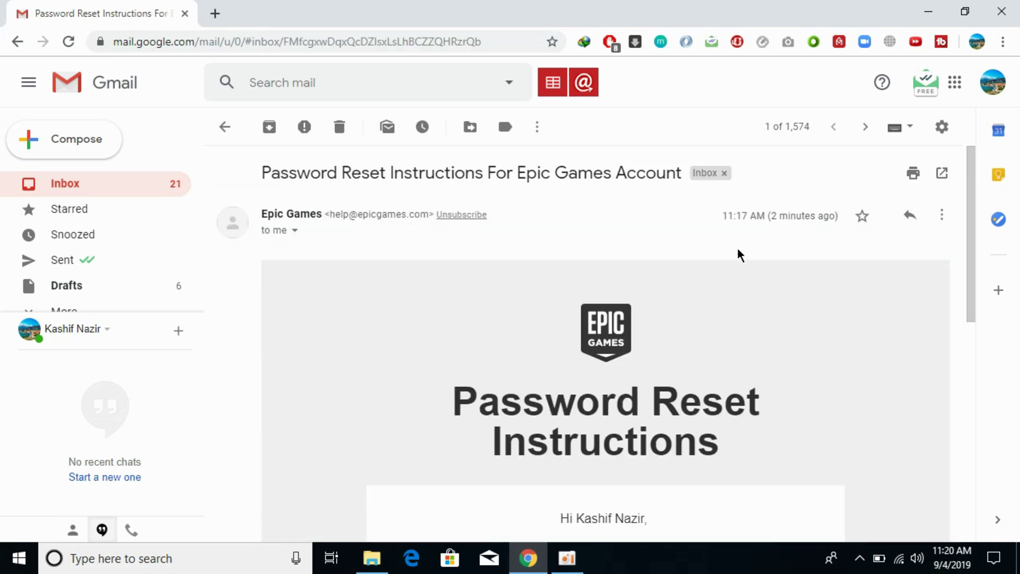
pyautogui.moveTo(971, 225); pyautogui.dragTo(977, 337)
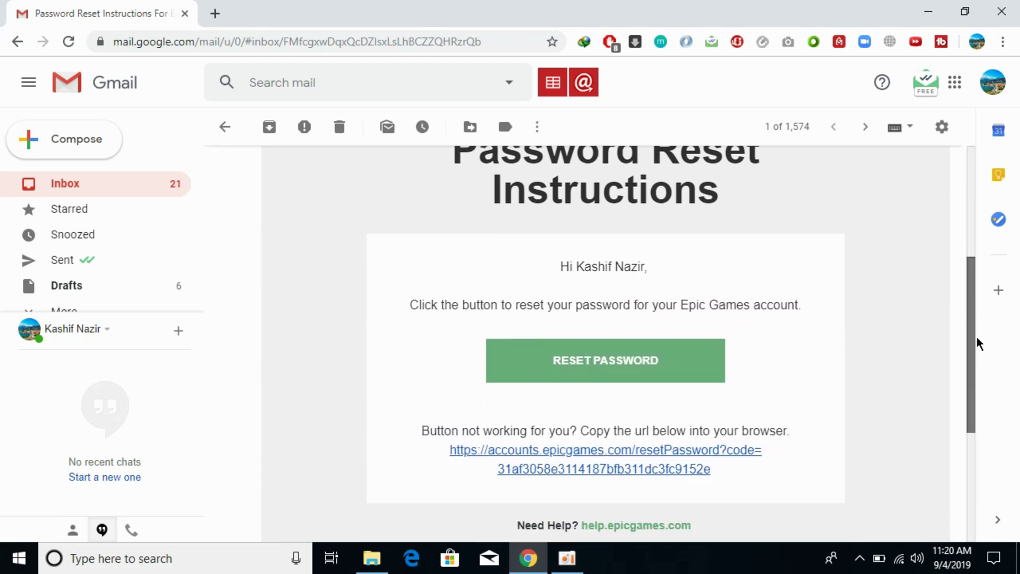
pyautogui.click(689, 378)
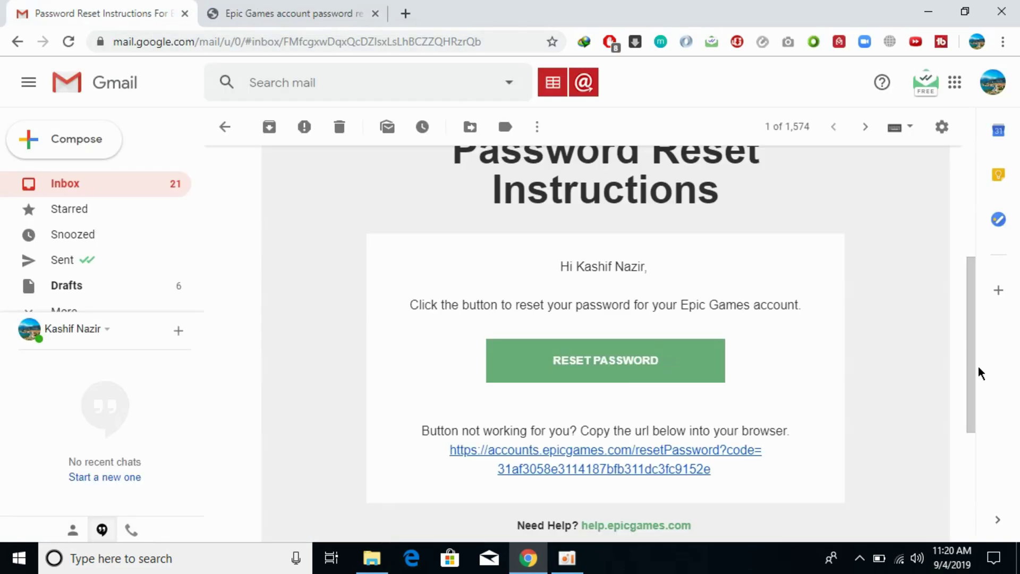
pyautogui.moveTo(971, 366); pyautogui.dragTo(975, 435)
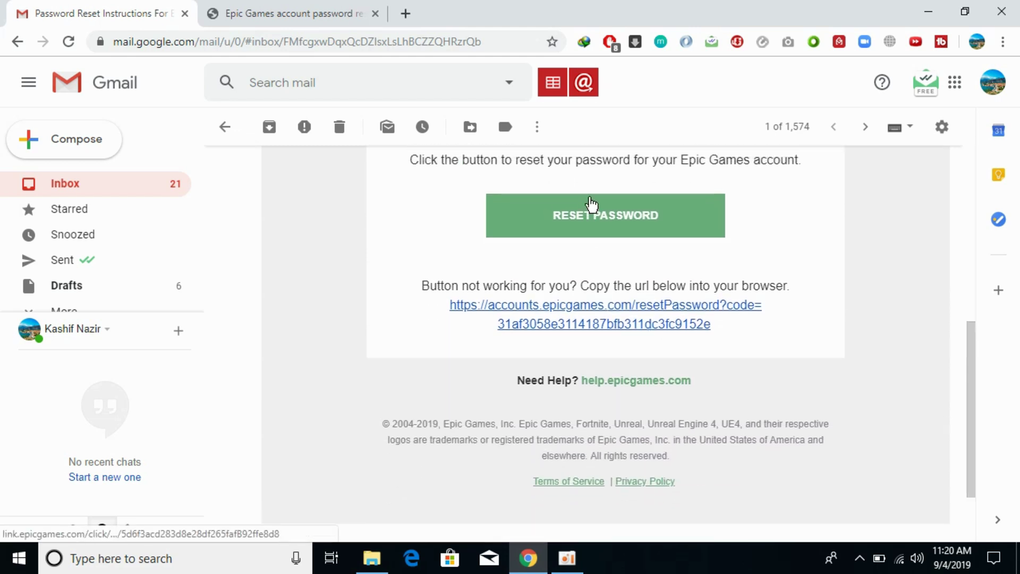
# Step: Set a new password using Chrome's suggested strong password, submit it, and acknowledge the success message
pyautogui.click(302, 5)
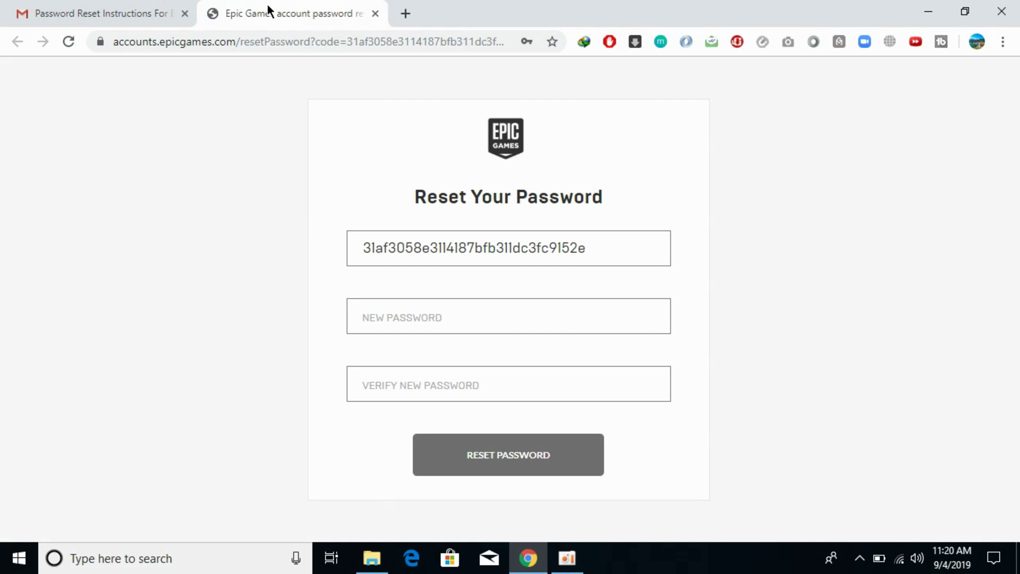
pyautogui.click(439, 323)
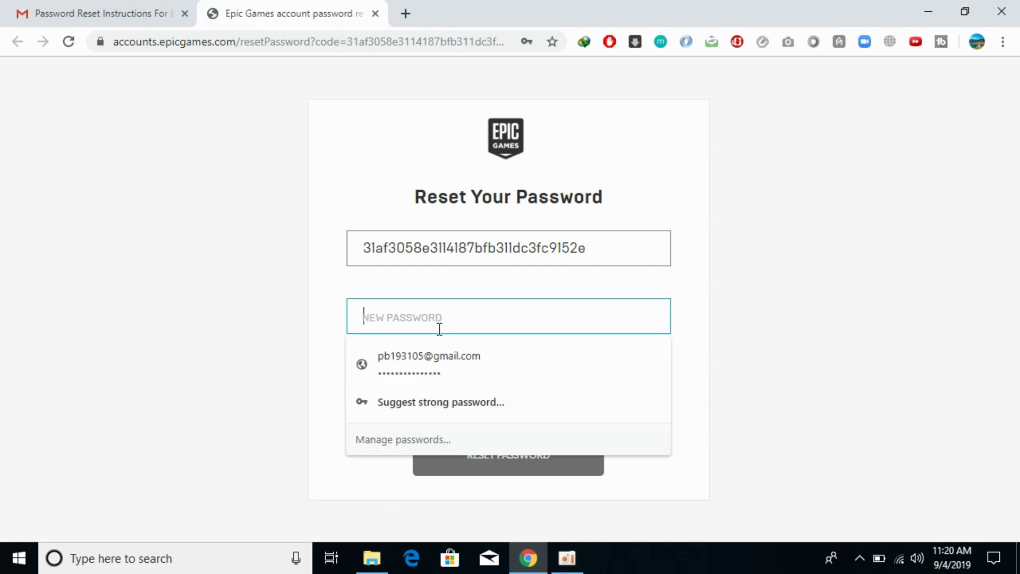
pyautogui.click(264, 336)
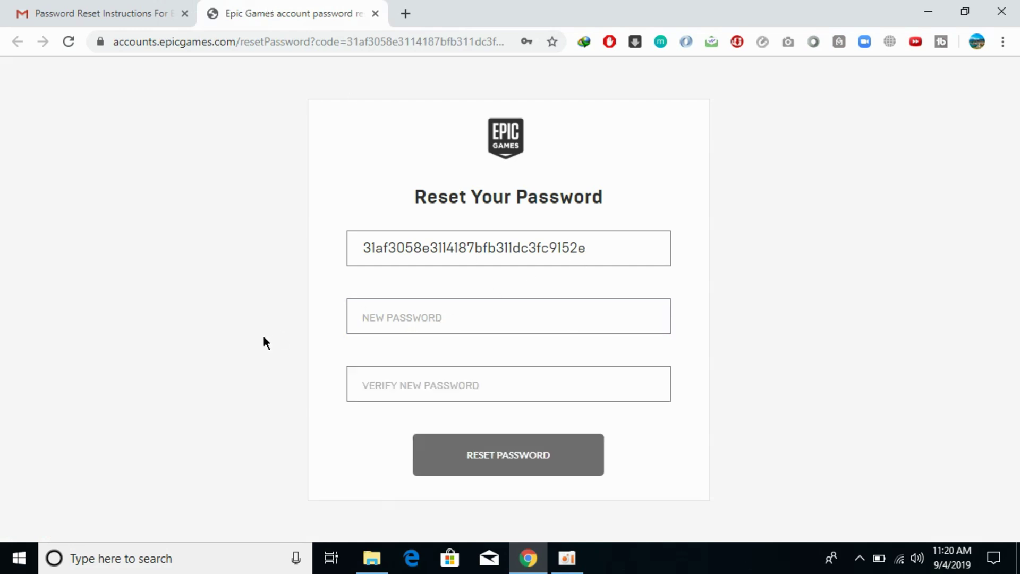
pyautogui.click(373, 323)
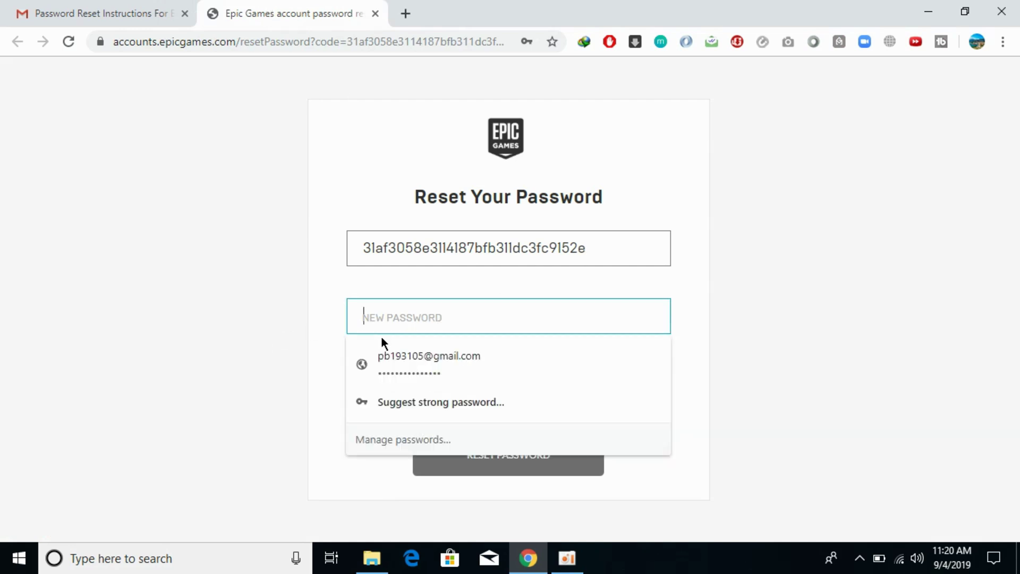
pyautogui.click(425, 405)
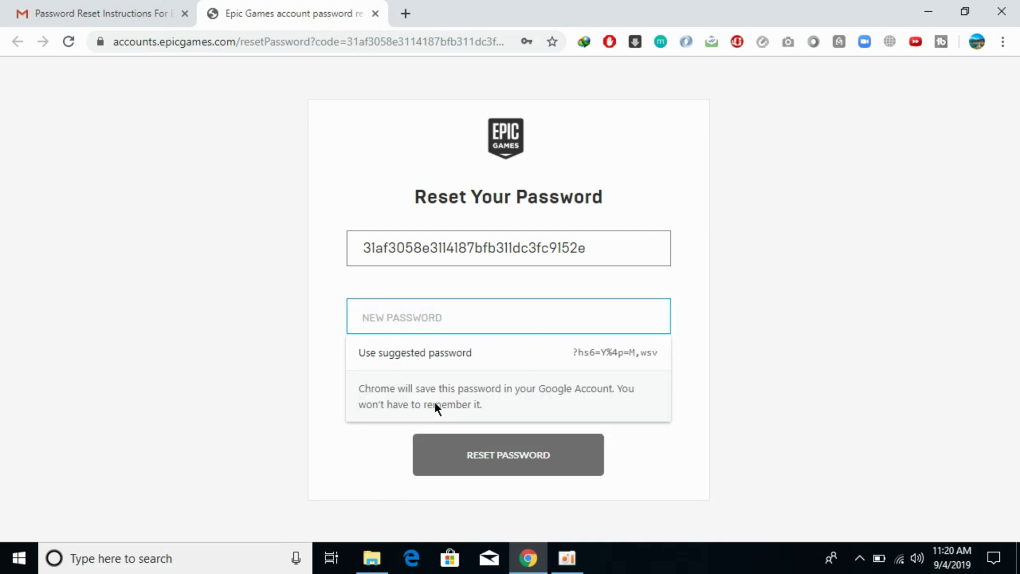
pyautogui.click(468, 352)
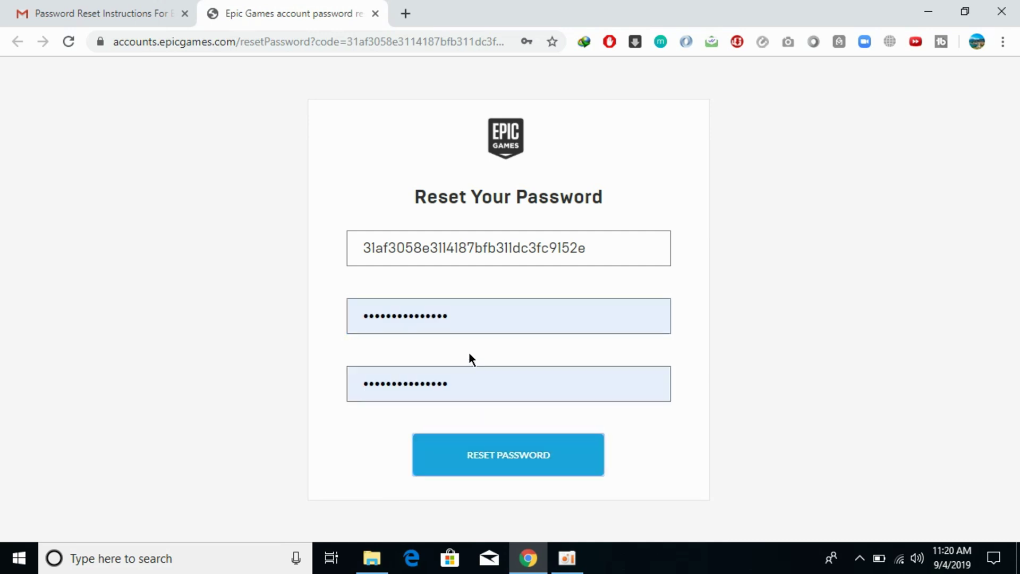
pyautogui.click(513, 466)
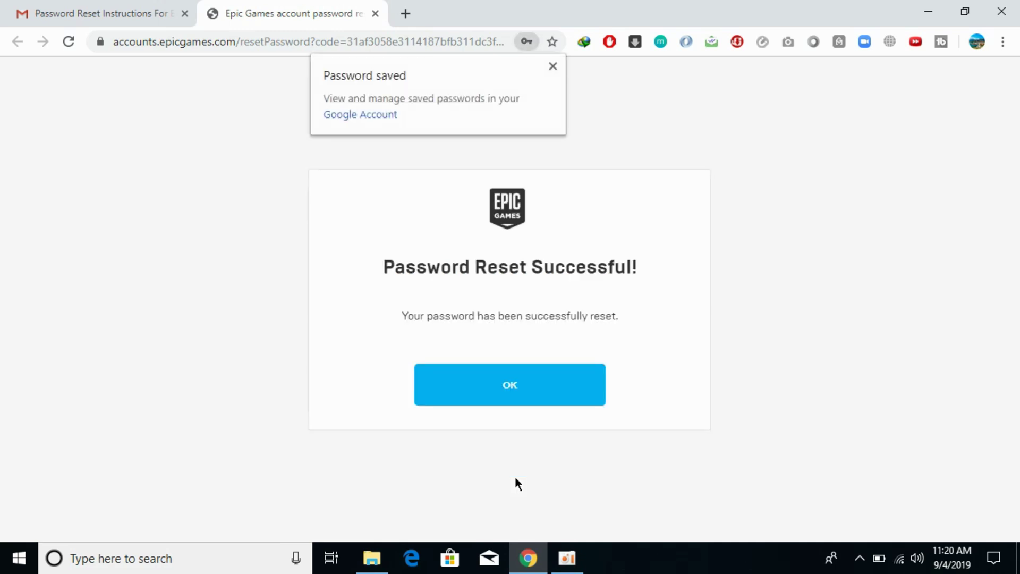
pyautogui.click(486, 393)
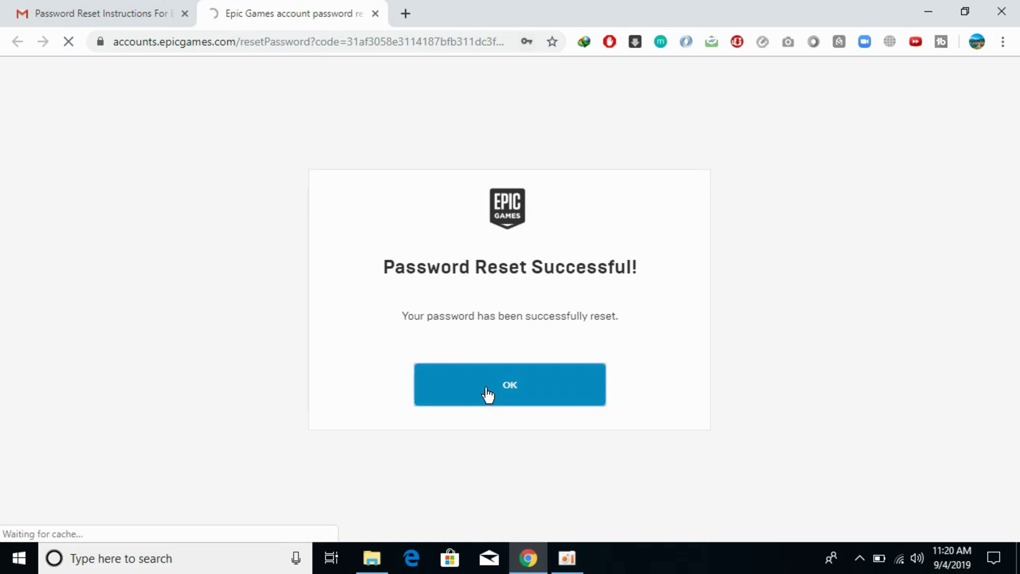